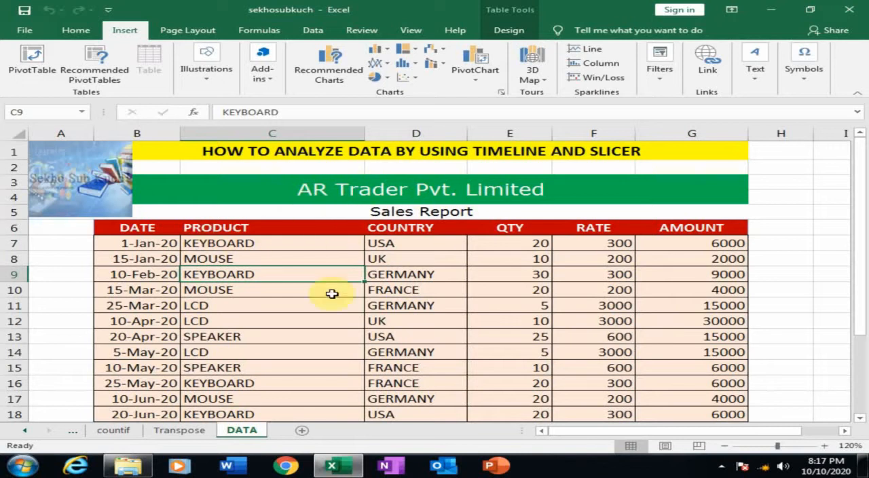
Create a pivot table on a new worksheet from the sales report table, Table2
{"action": "scroll", "coordinate": [332, 294], "scroll_direction": "down", "scroll_amount": 4}
{"action": "scroll", "coordinate": [331, 301], "scroll_direction": "up", "scroll_amount": 3}
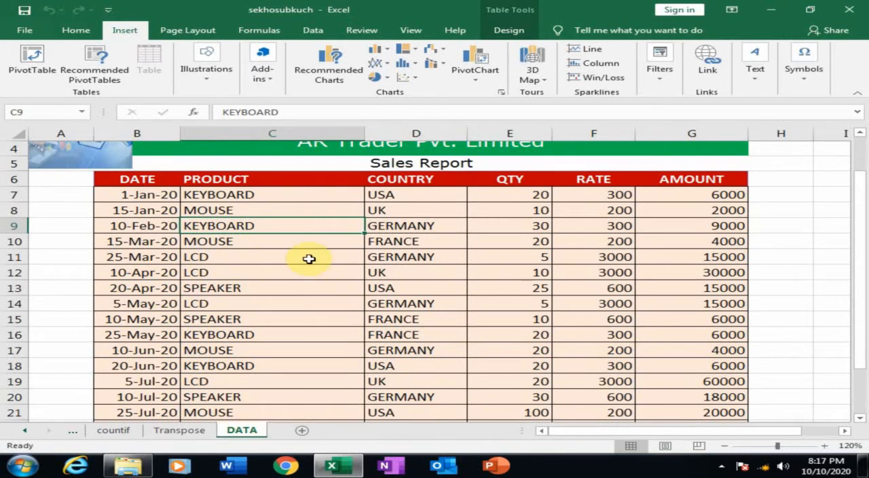
{"action": "left_click", "coordinate": [267, 276]}
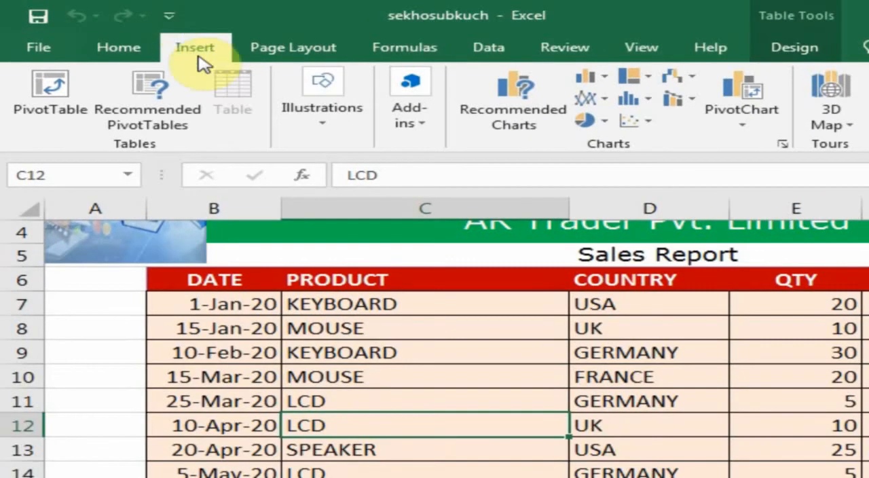
{"action": "left_click", "coordinate": [58, 95]}
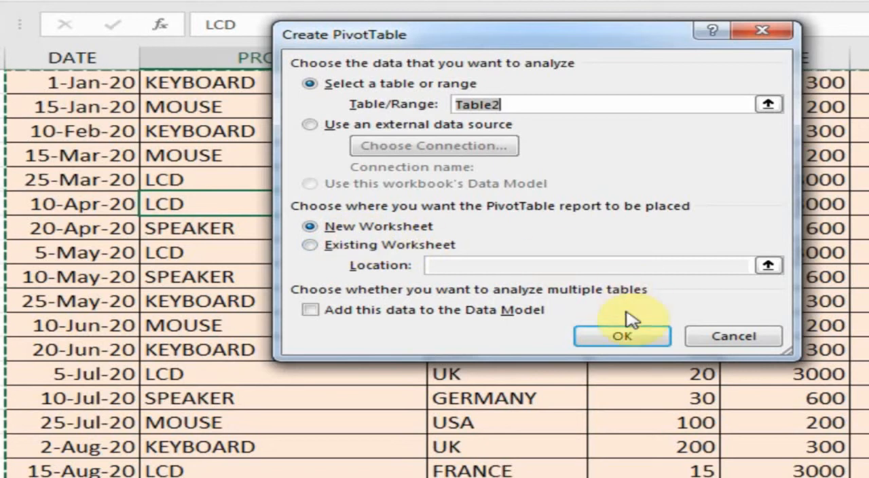
{"action": "left_click", "coordinate": [622, 340]}
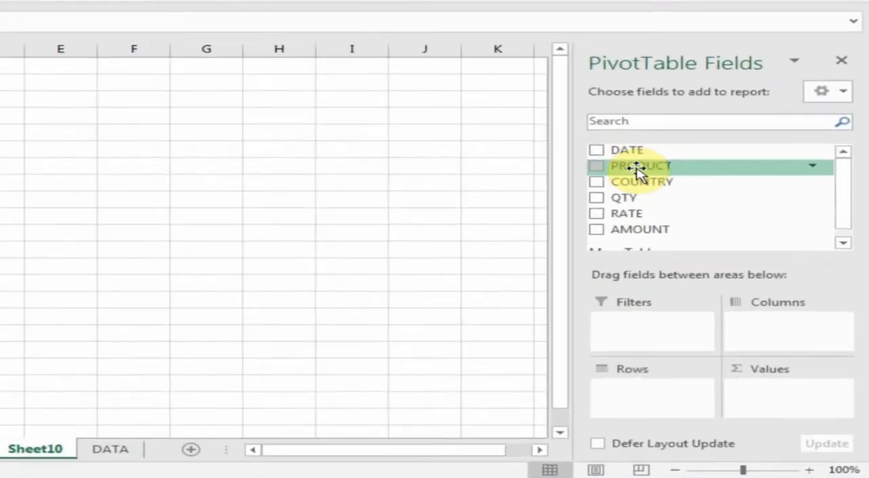
Lay out the pivot table with PRODUCT as rows, COUNTRY as columns and the sum of AMOUNT as values
{"action": "left_click_drag", "start_coordinate": [694, 219], "coordinate": [691, 279]}
{"action": "left_click_drag", "start_coordinate": [609, 234], "coordinate": [614, 401]}
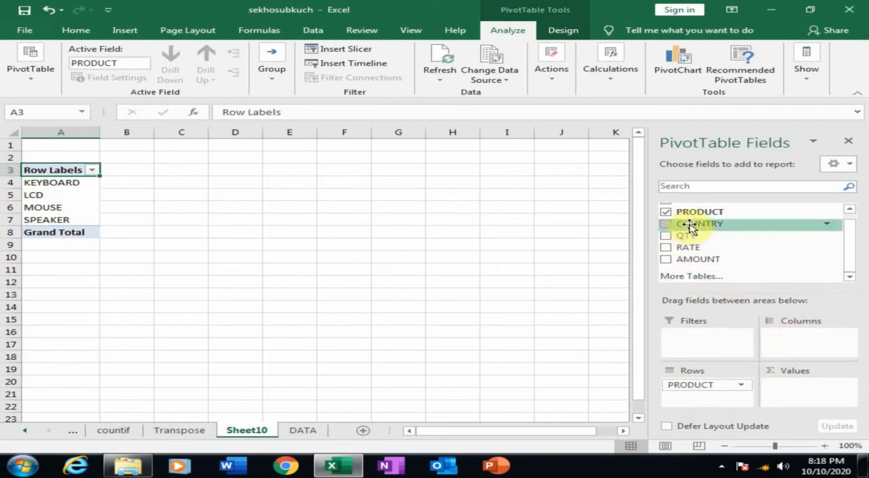
{"action": "left_click_drag", "start_coordinate": [690, 224], "coordinate": [788, 340]}
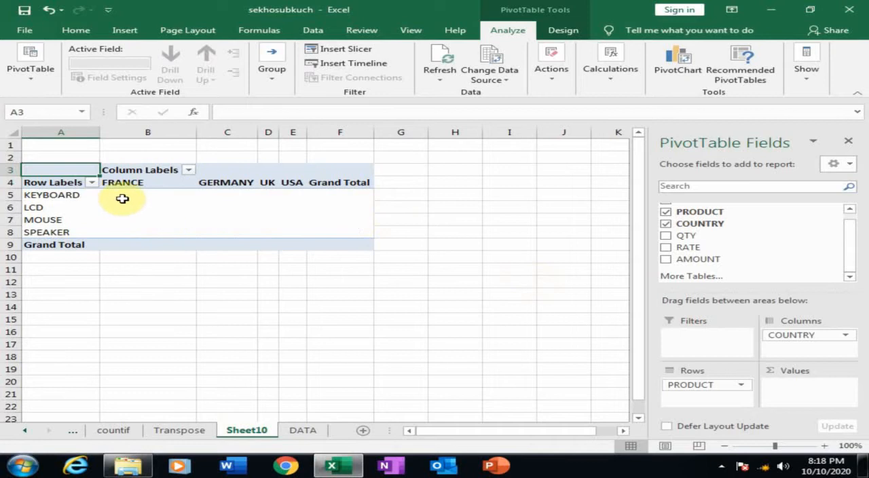
{"action": "left_click_drag", "start_coordinate": [694, 260], "coordinate": [786, 392]}
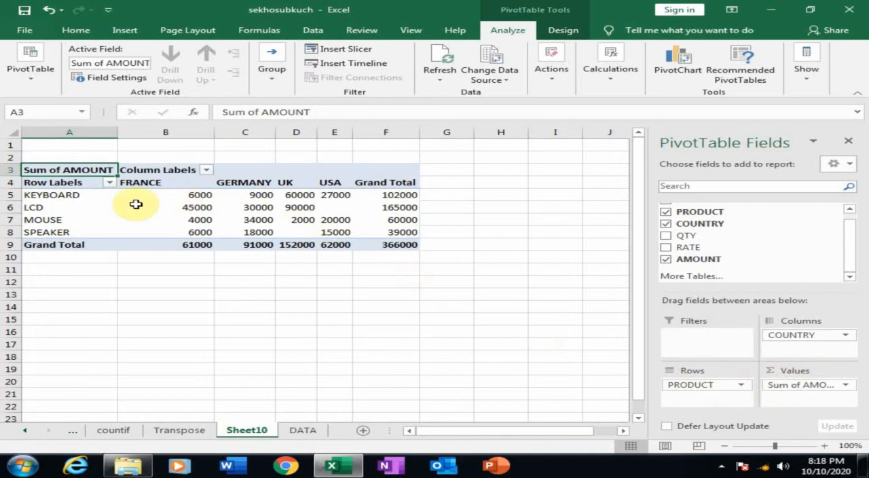
Check the keyboard amounts for each country and auto-fit the width of the USA column
{"action": "left_click", "coordinate": [173, 194]}
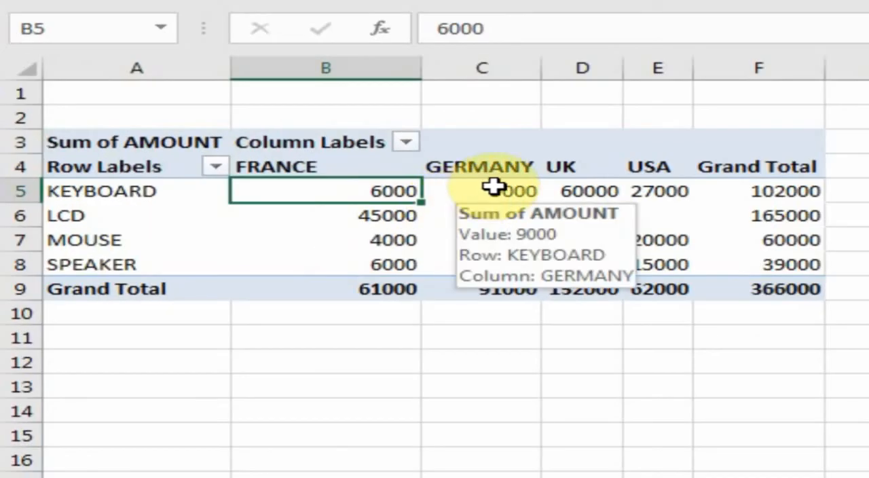
{"action": "left_click", "coordinate": [252, 194]}
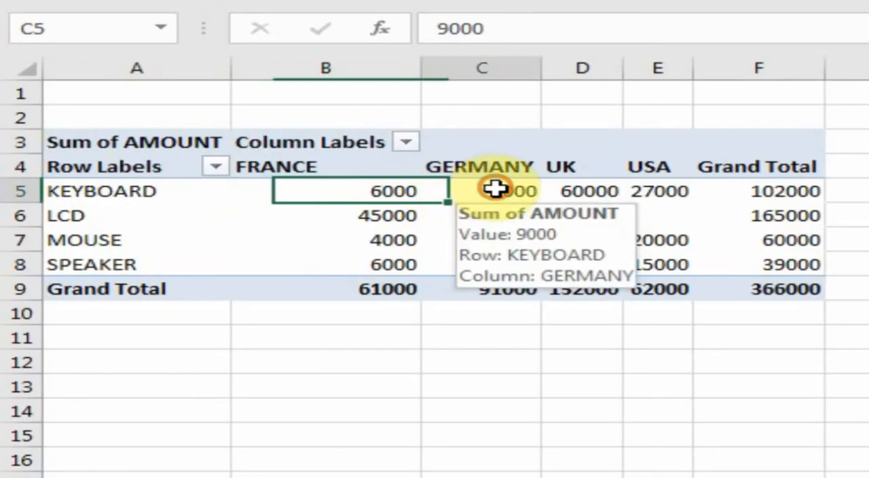
{"action": "left_click", "coordinate": [603, 191]}
{"action": "left_click", "coordinate": [654, 194]}
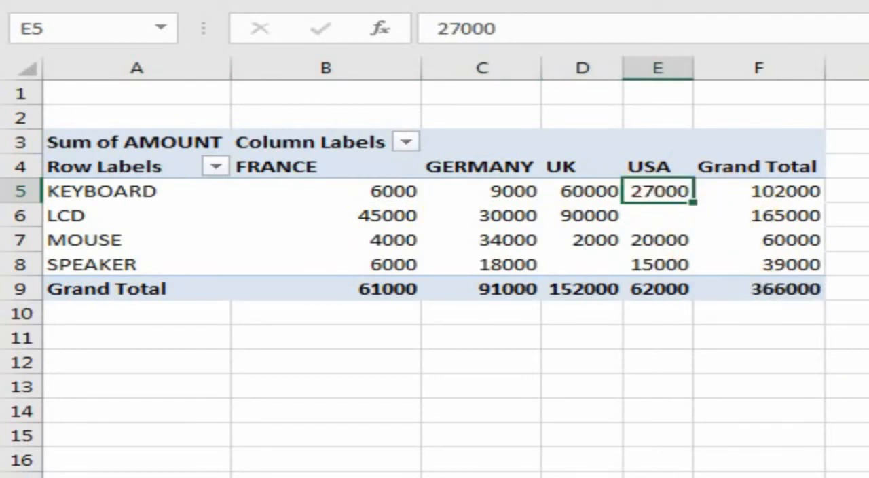
{"action": "scroll", "coordinate": [434, 272], "scroll_direction": "up", "scroll_amount": 2}
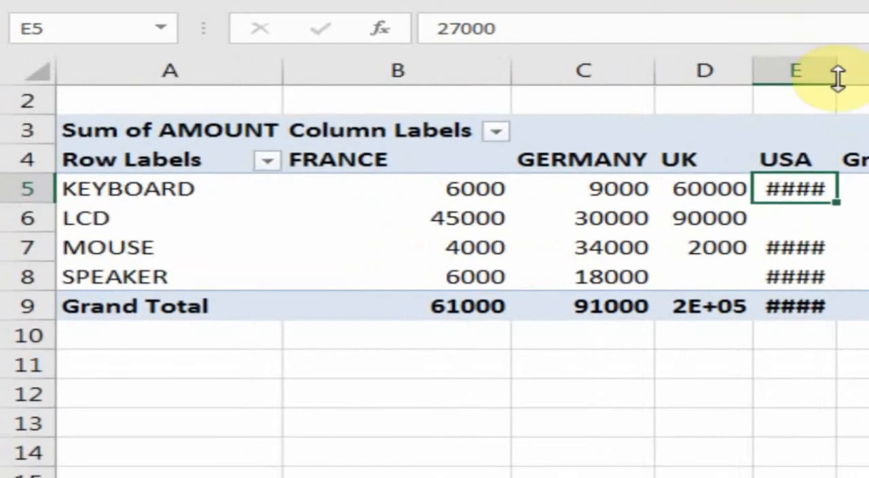
{"action": "double_click", "coordinate": [838, 70]}
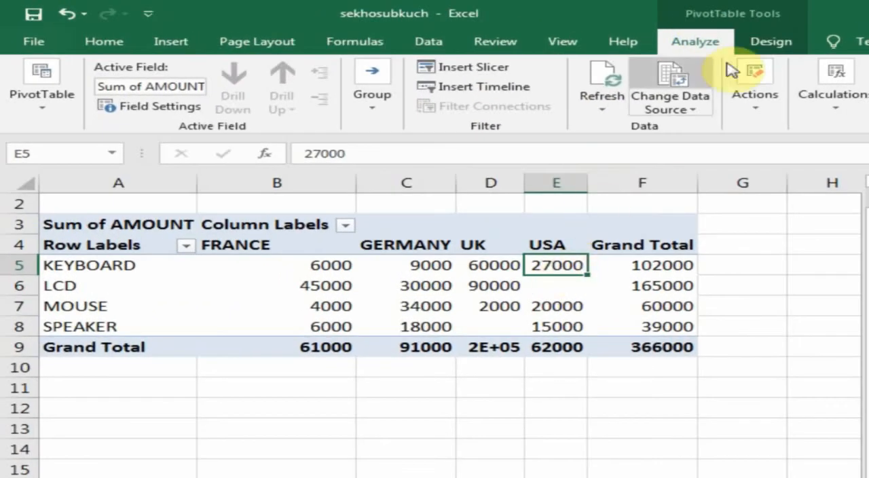
Insert a DATE timeline and place it below the pivot table, widened to about 7.35 inches
{"action": "left_click", "coordinate": [460, 95]}
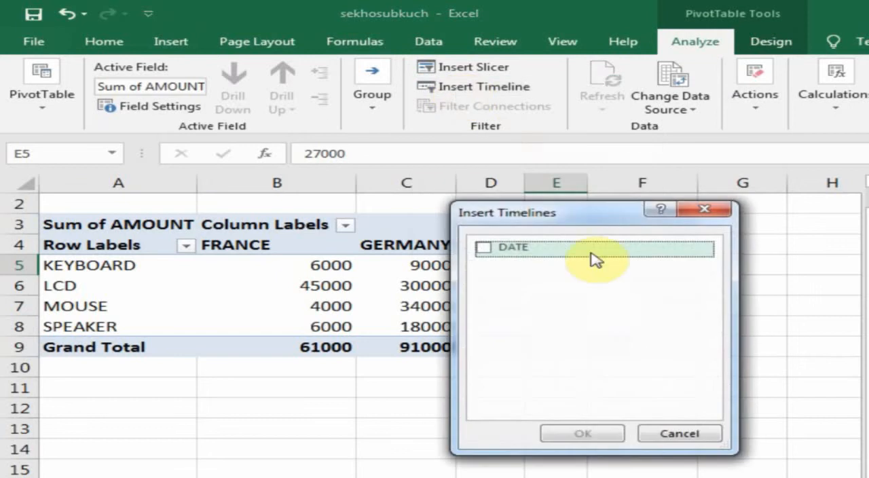
{"action": "left_click", "coordinate": [483, 248]}
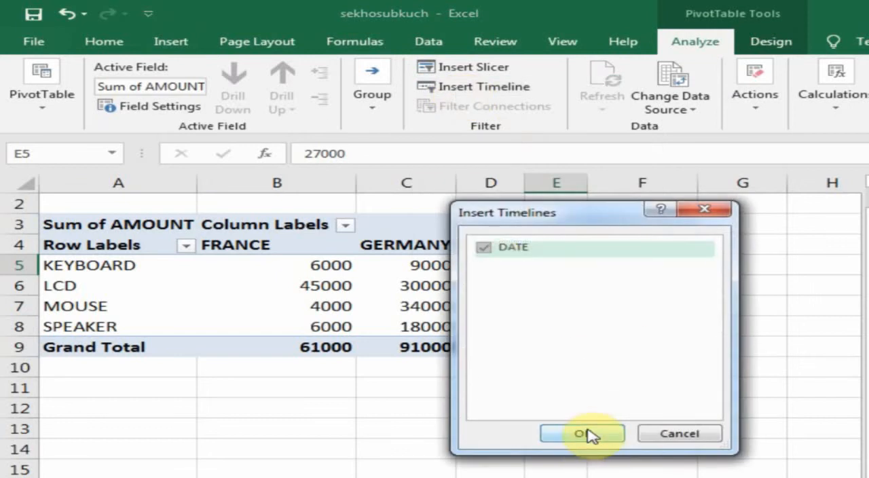
{"action": "left_click", "coordinate": [588, 434]}
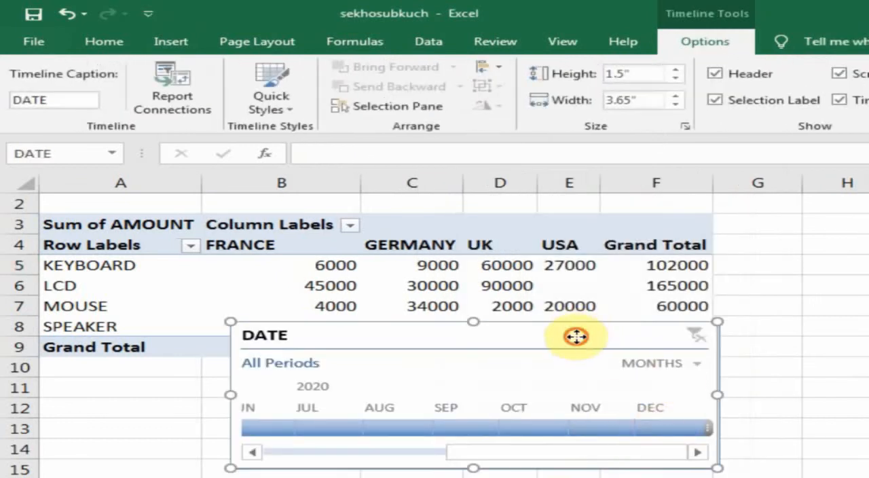
{"action": "left_click_drag", "start_coordinate": [576, 336], "coordinate": [411, 416]}
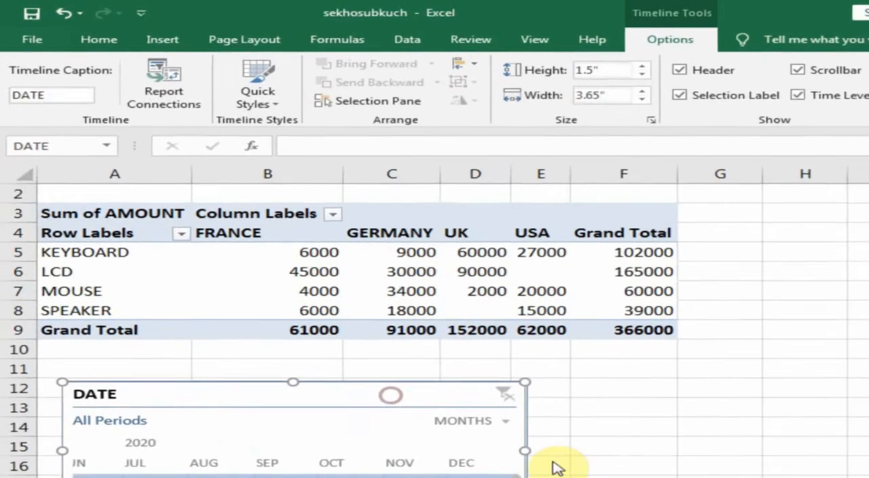
{"action": "left_click_drag", "start_coordinate": [526, 451], "coordinate": [868, 444]}
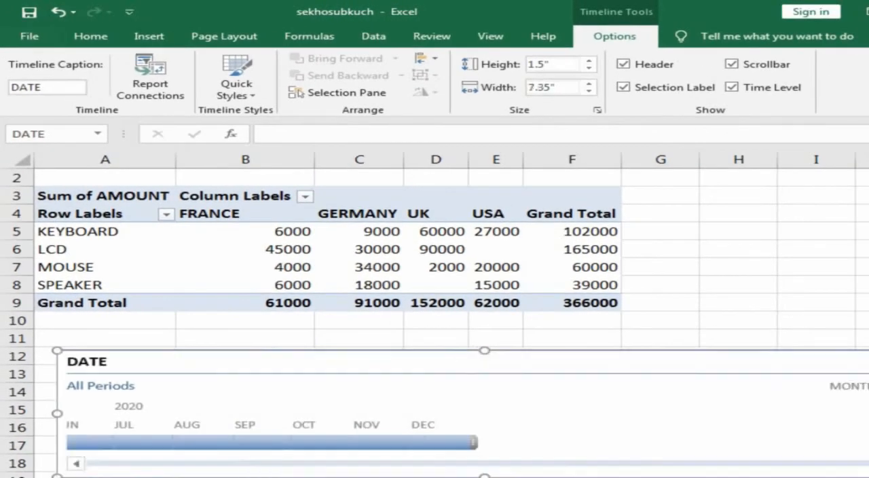
Filter the pivot table with the timeline by August, January, April, June and again August 2020, checking January's keyboard and mouse amounts
{"action": "left_click", "coordinate": [175, 445]}
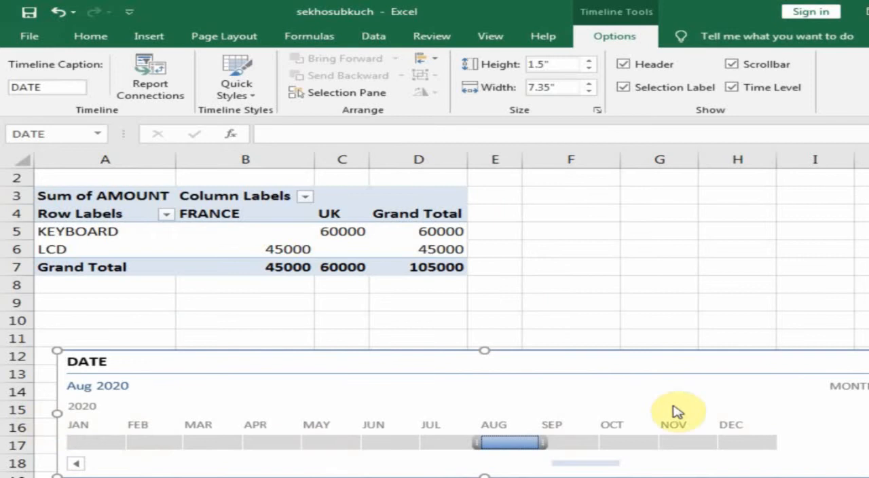
{"action": "left_click", "coordinate": [106, 446]}
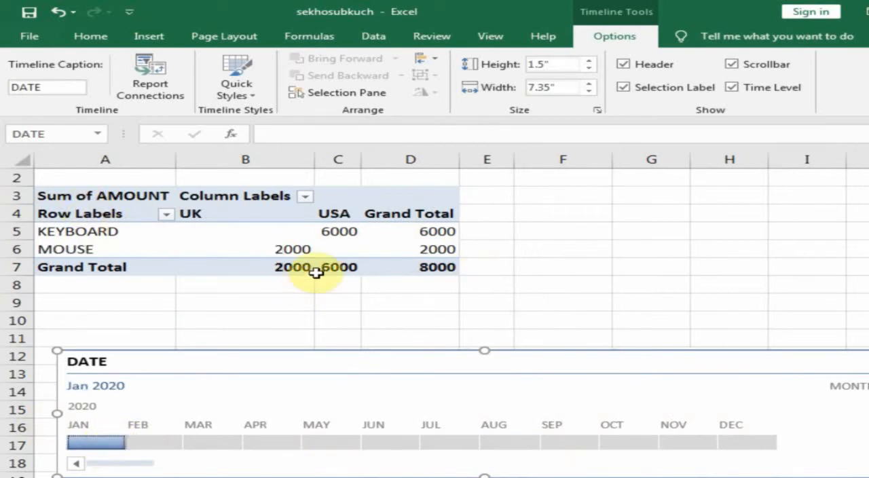
{"action": "left_click", "coordinate": [332, 235]}
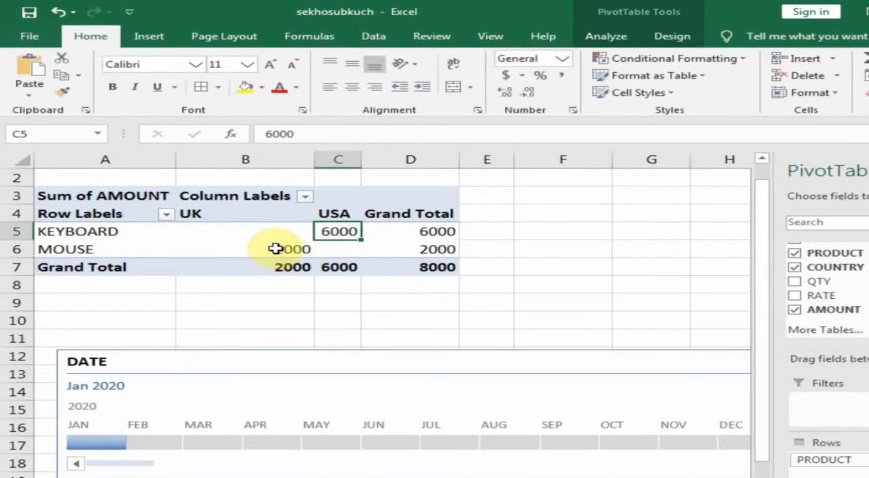
{"action": "left_click", "coordinate": [275, 249]}
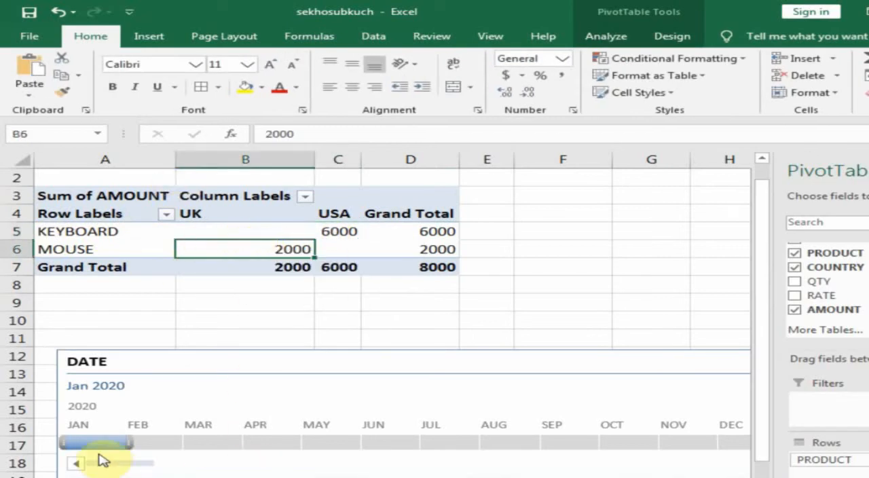
{"action": "left_click", "coordinate": [275, 443]}
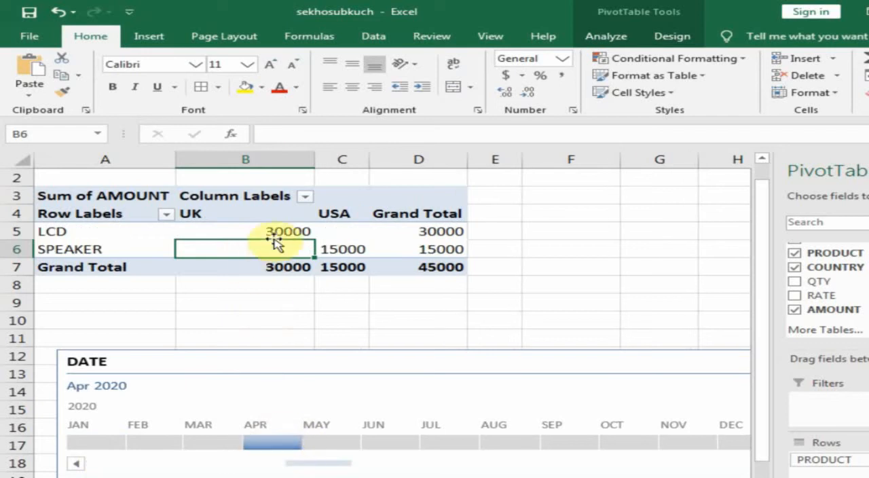
{"action": "left_click", "coordinate": [405, 443]}
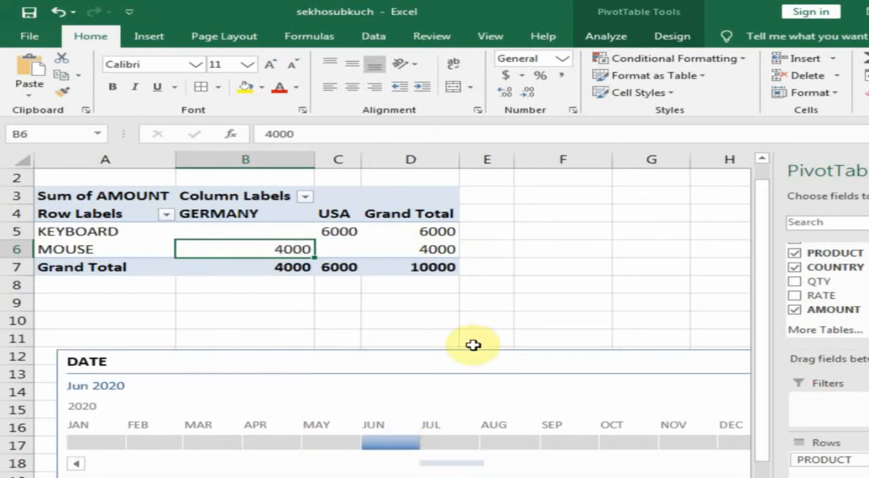
{"action": "left_click", "coordinate": [509, 442]}
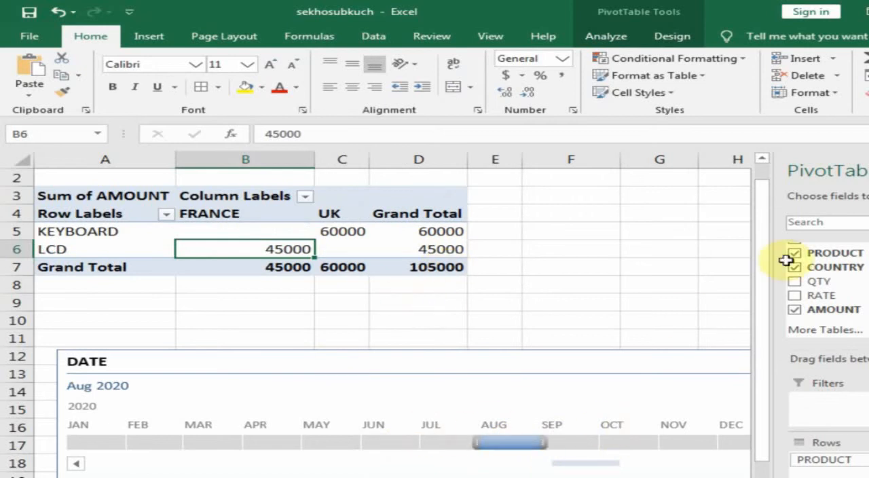
Close the pivot table field list and set the DATE timeline's time level to quarters
{"action": "left_click", "coordinate": [868, 170]}
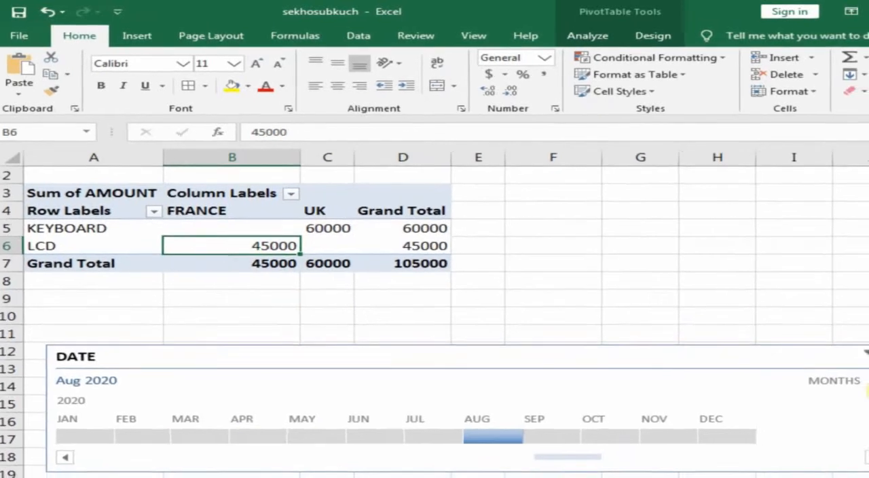
{"action": "left_click", "coordinate": [842, 374]}
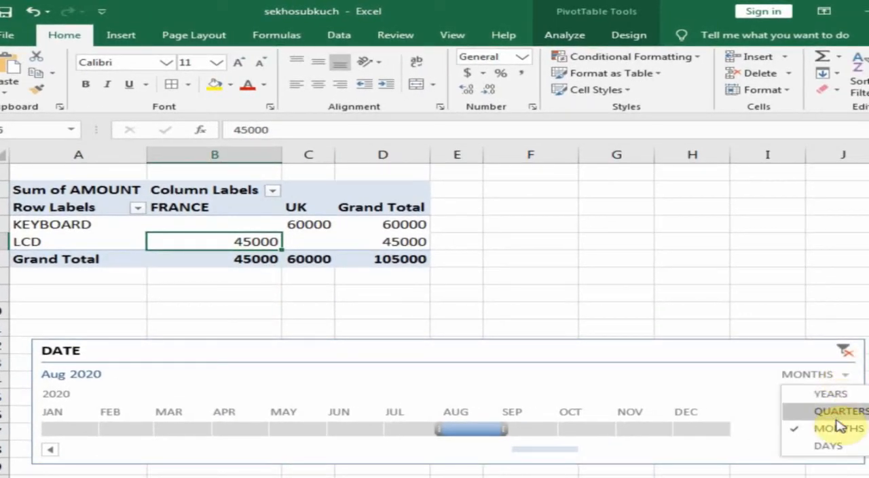
{"action": "left_click", "coordinate": [837, 417]}
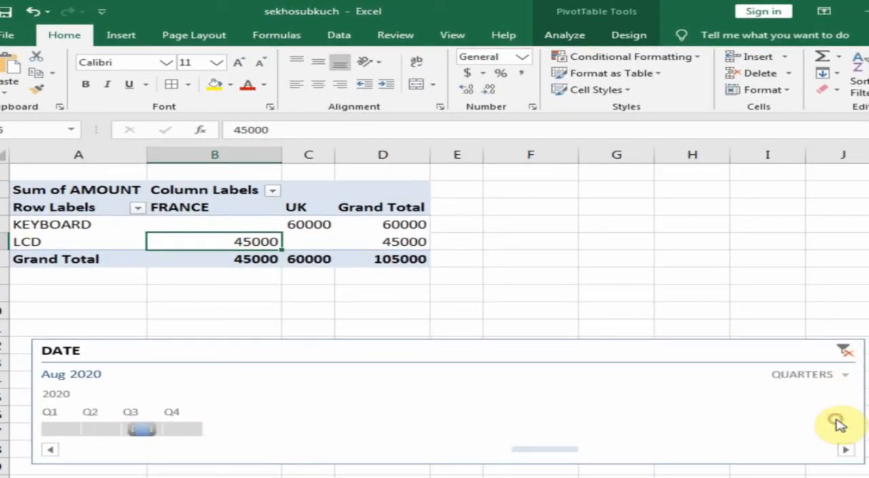
Filter the pivot table by Q1, Q2 and Q3 2020 in turn, and clear the timeline filter
{"action": "left_click", "coordinate": [68, 432]}
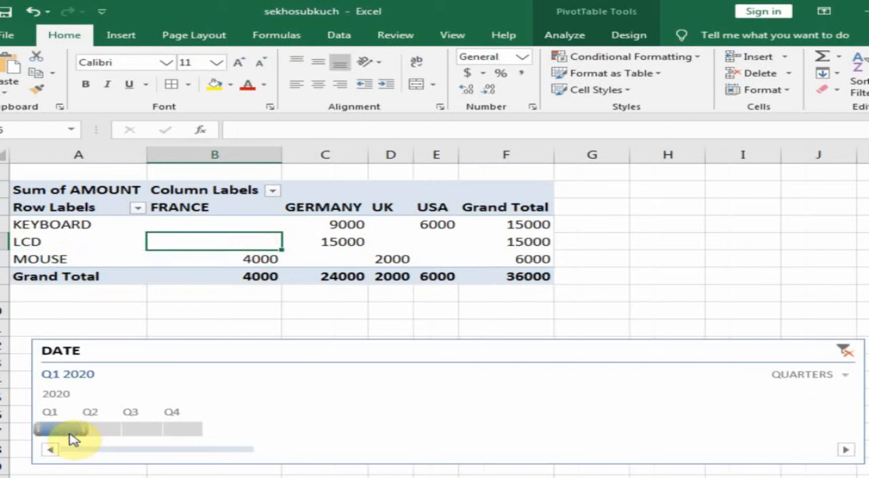
{"action": "left_click", "coordinate": [106, 432]}
{"action": "left_click", "coordinate": [145, 431]}
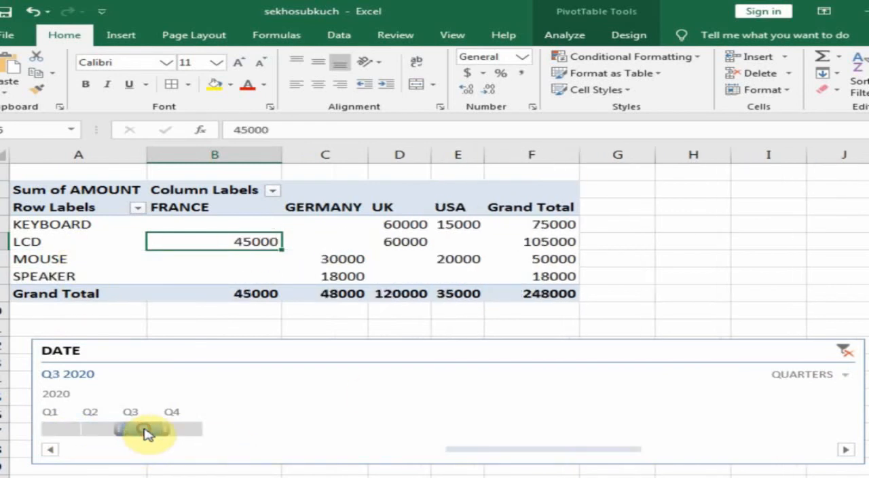
{"action": "left_click", "coordinate": [848, 354]}
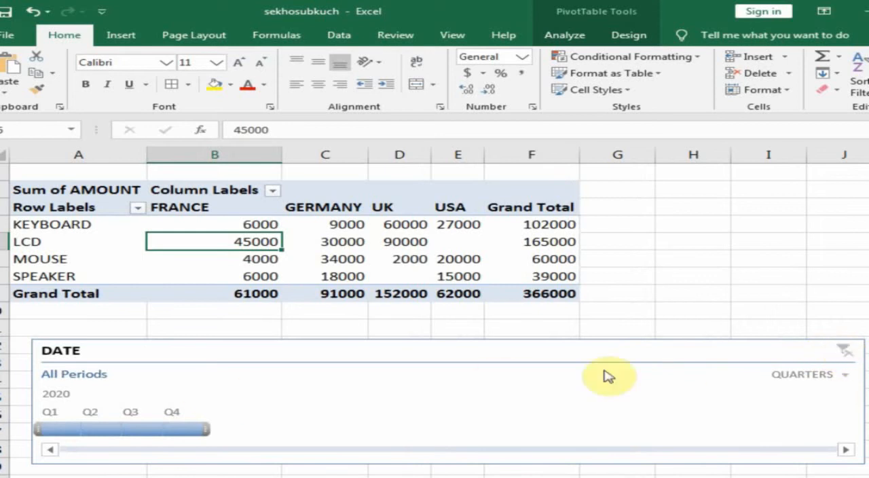
Set the timeline's time level to months, filter by May 2020 and clear the filter
{"action": "left_click", "coordinate": [845, 375]}
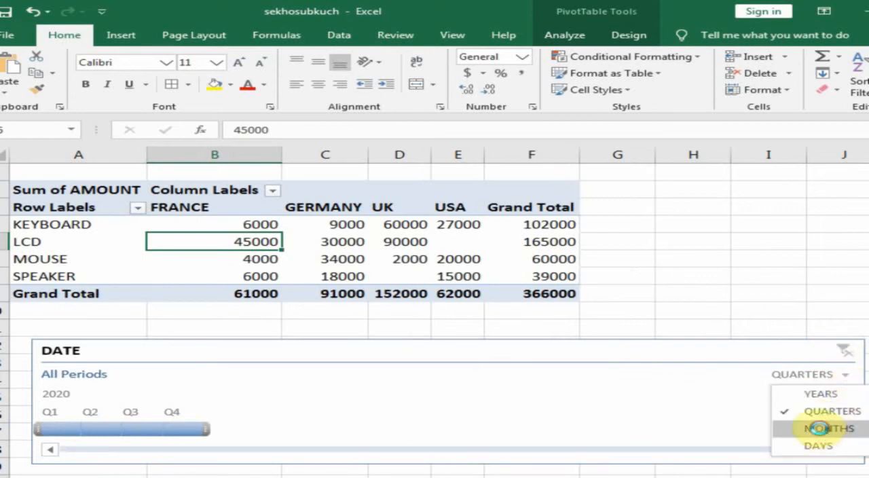
{"action": "left_click", "coordinate": [820, 428]}
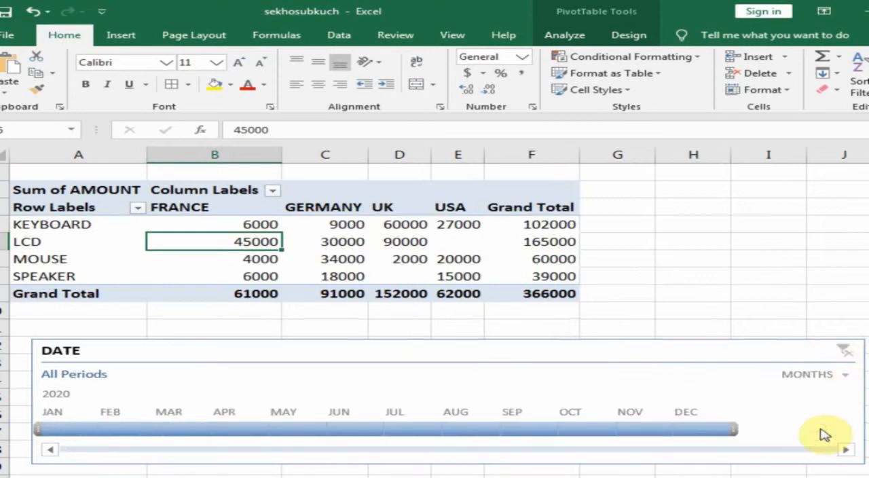
{"action": "left_click", "coordinate": [291, 430]}
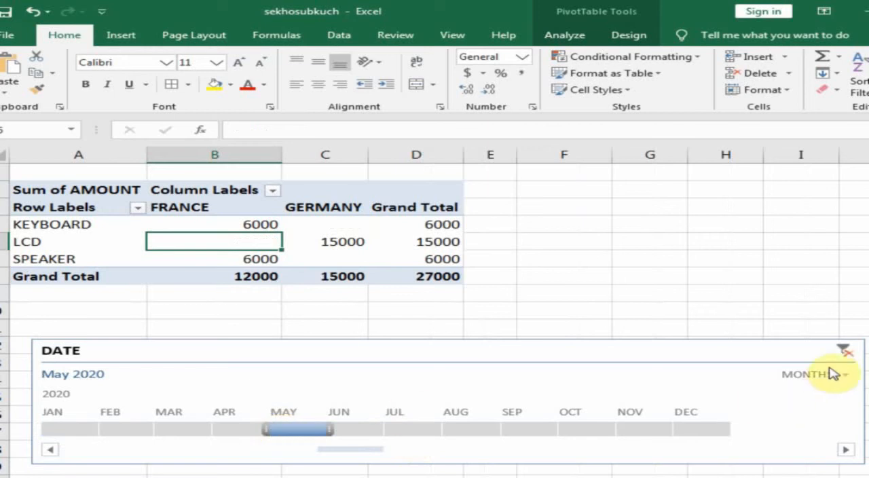
{"action": "left_click", "coordinate": [844, 351]}
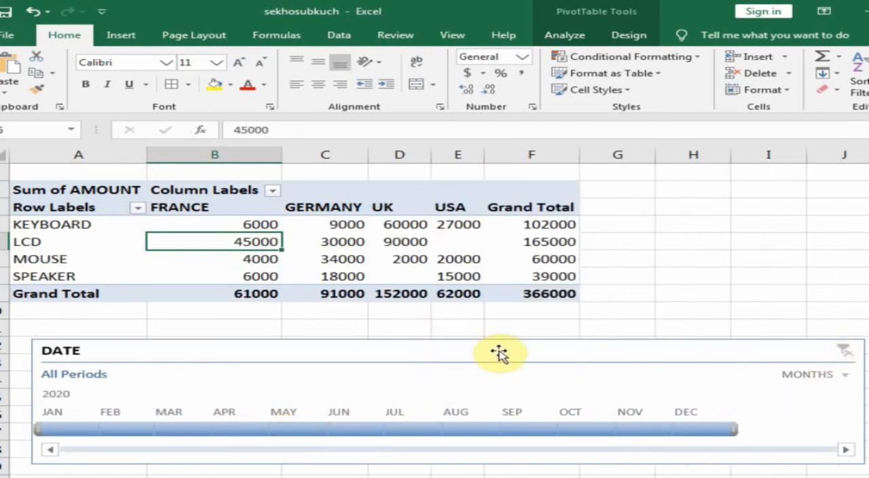
Insert a COUNTRY slicer, place it beside the pivot table from column H and shorten it to a height of about 1.6"
{"action": "left_click", "coordinate": [571, 37]}
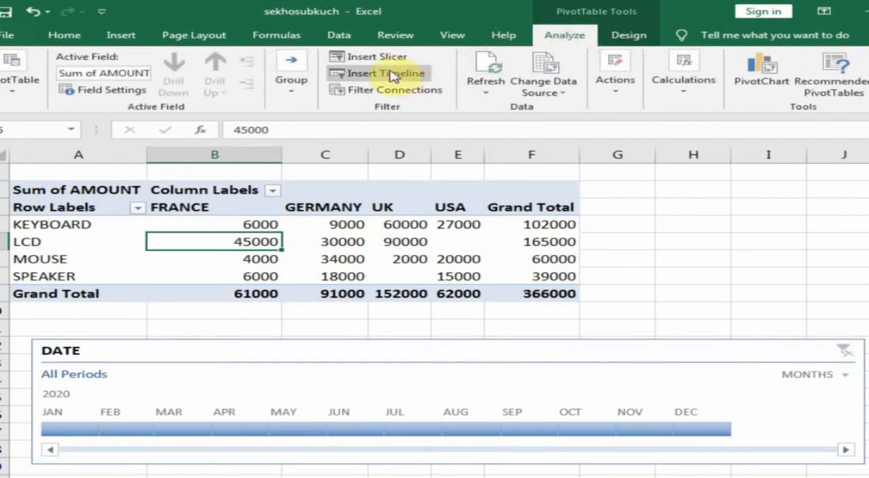
{"action": "left_click", "coordinate": [367, 58]}
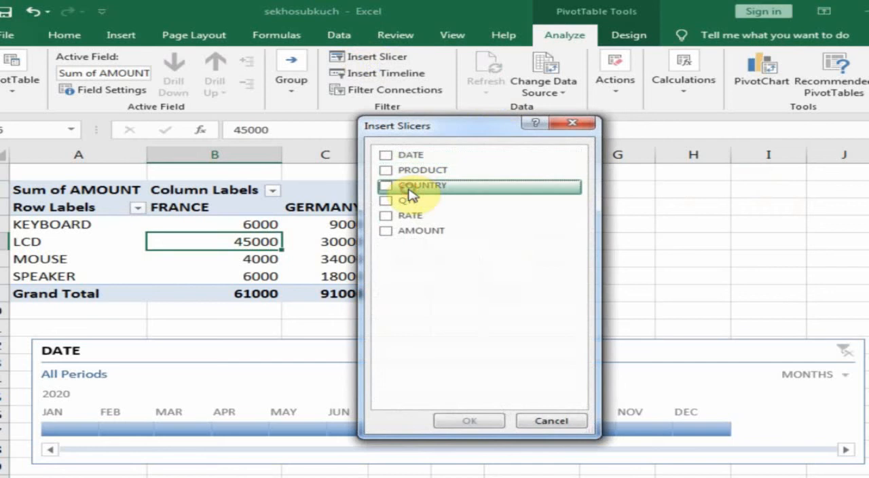
{"action": "left_click", "coordinate": [392, 187]}
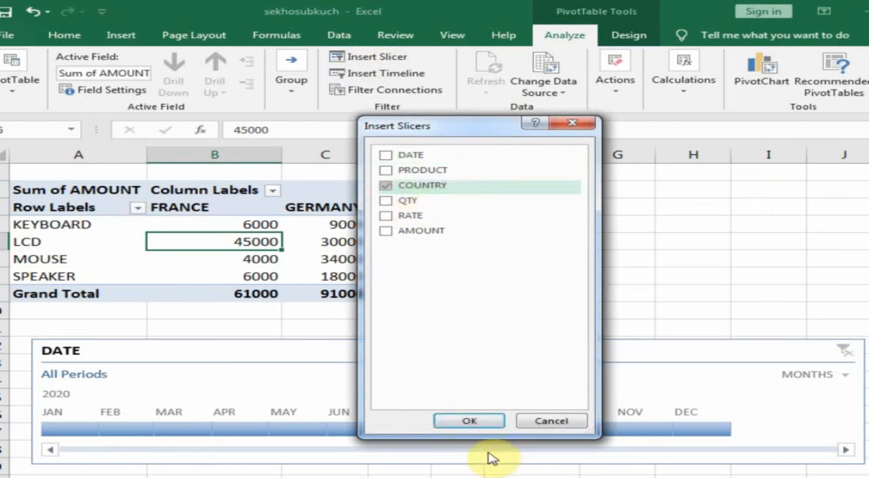
{"action": "left_click", "coordinate": [477, 420]}
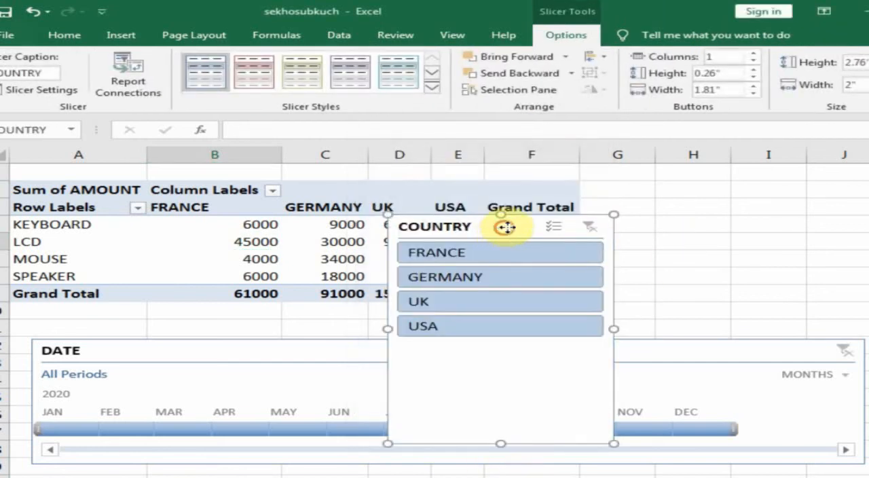
{"action": "left_click_drag", "start_coordinate": [506, 226], "coordinate": [753, 182]}
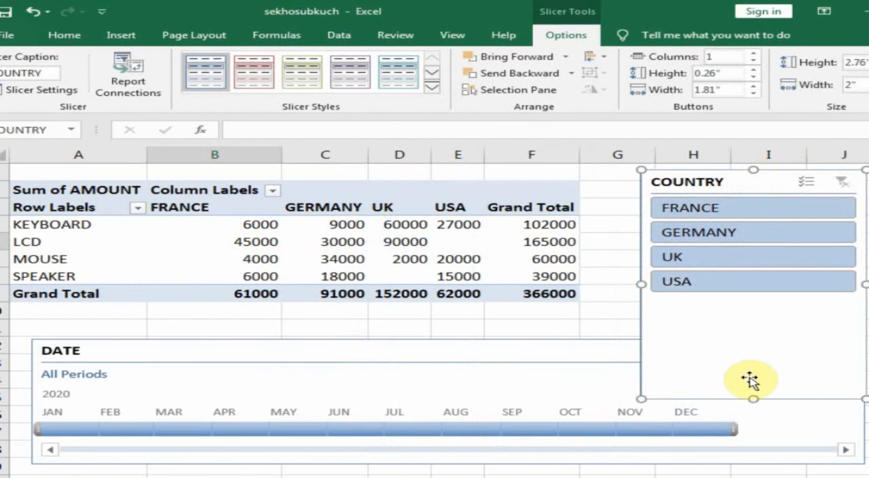
{"action": "left_click_drag", "start_coordinate": [754, 400], "coordinate": [760, 304]}
Filter the pivot table with the COUNTRY slicer by FRANCE, GERMANY, UK and USA in turn, and clear the slicer filter
{"action": "left_click", "coordinate": [677, 211]}
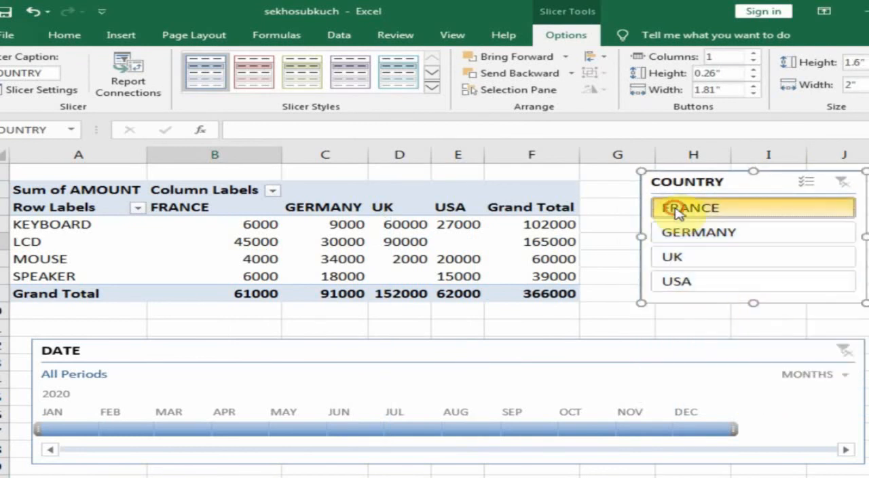
{"action": "left_click", "coordinate": [699, 233]}
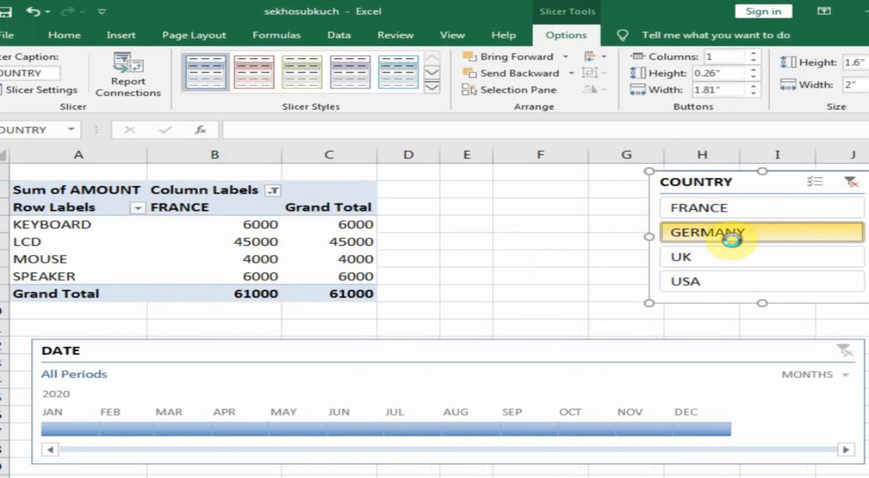
{"action": "left_click", "coordinate": [681, 260]}
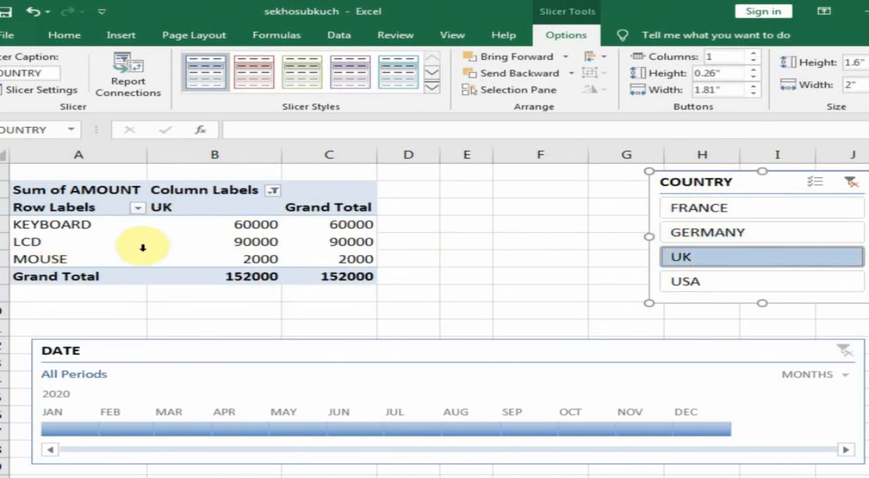
{"action": "left_click", "coordinate": [679, 279]}
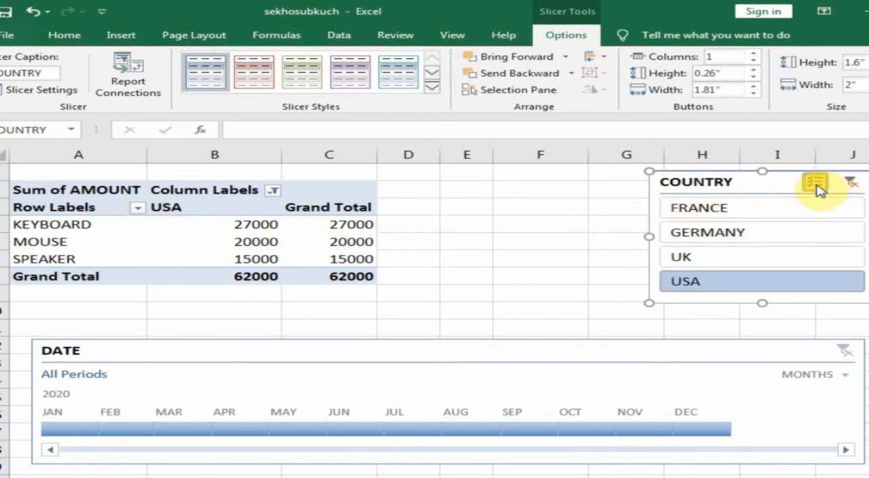
{"action": "left_click", "coordinate": [849, 184]}
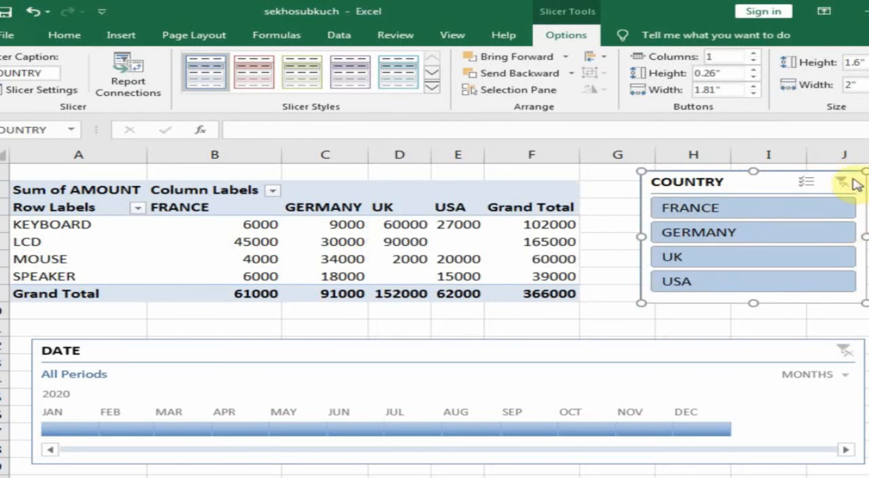
Move the COUNTRY slicer over to column I and insert a PRODUCT slicer for the pivot table
{"action": "left_click_drag", "start_coordinate": [761, 189], "coordinate": [864, 193]}
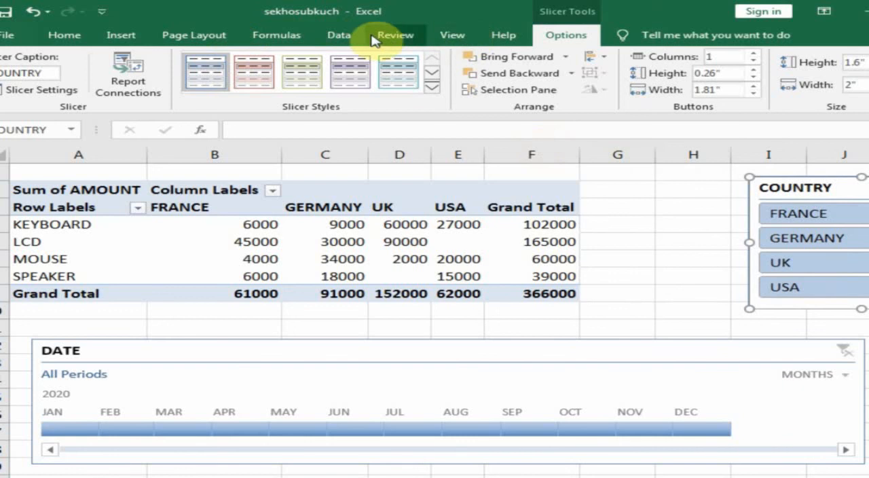
{"action": "left_click", "coordinate": [400, 259]}
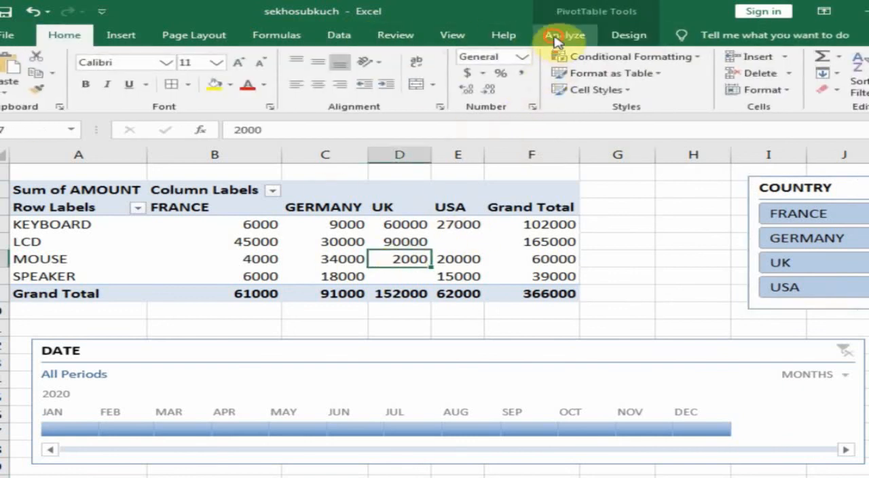
{"action": "left_click", "coordinate": [555, 38]}
{"action": "left_click", "coordinate": [376, 57]}
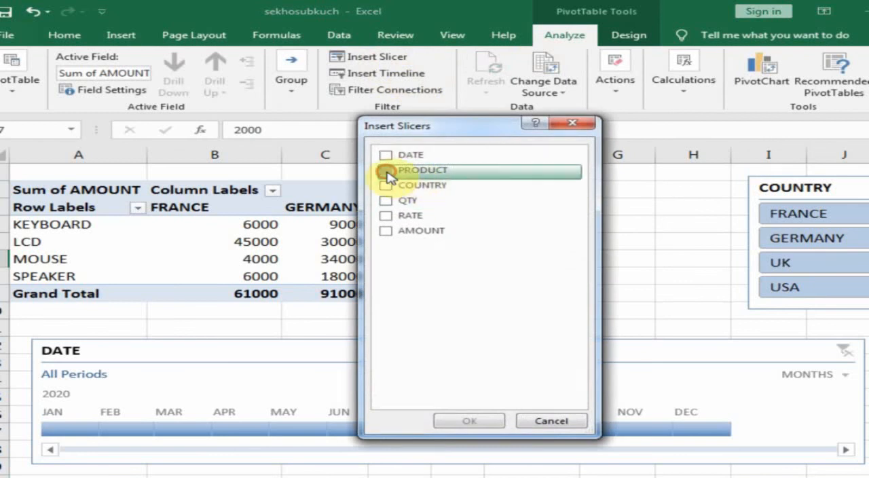
{"action": "left_click", "coordinate": [386, 170]}
{"action": "left_click", "coordinate": [476, 422]}
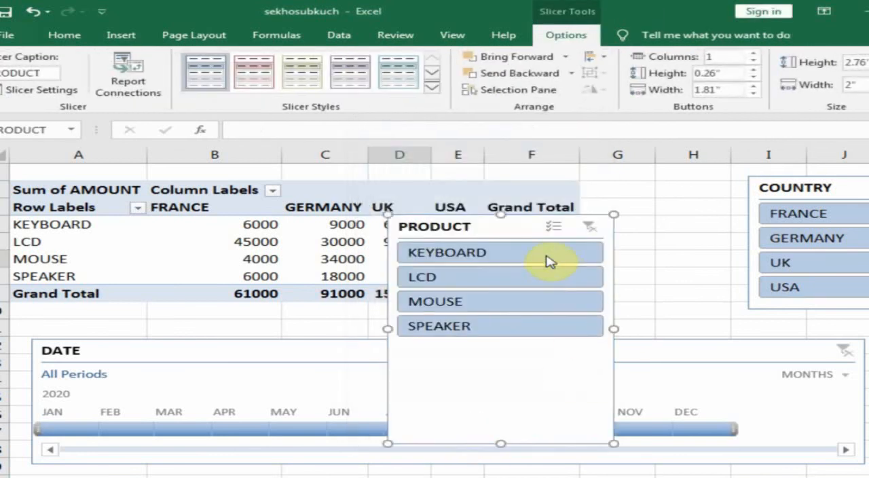
Shorten the PRODUCT slicer to a height of about 1.6" and place it below the pivot table's Grand Total column, clear of the data
{"action": "left_click_drag", "start_coordinate": [516, 227], "coordinate": [659, 258]}
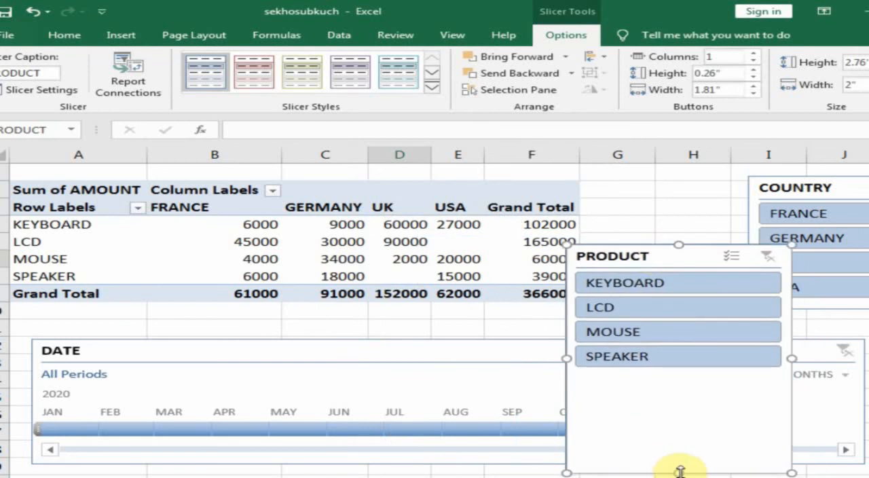
{"action": "left_click_drag", "start_coordinate": [680, 471], "coordinate": [689, 377]}
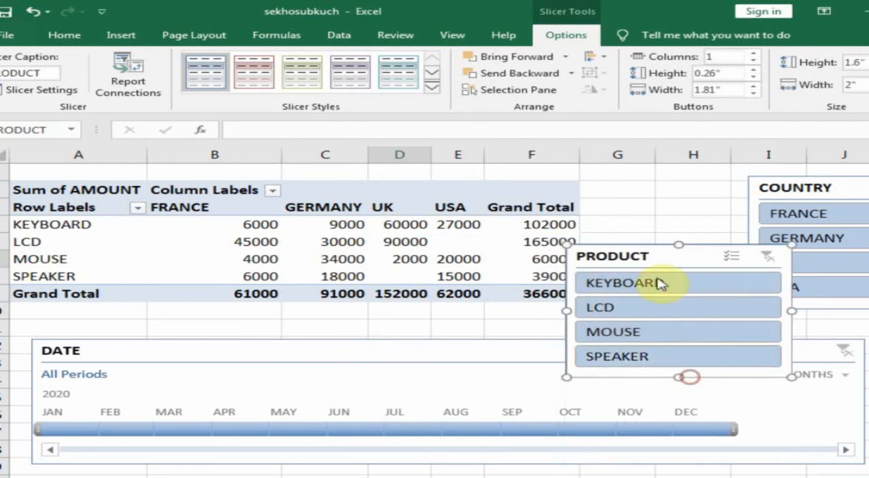
{"action": "left_click_drag", "start_coordinate": [660, 260], "coordinate": [689, 321]}
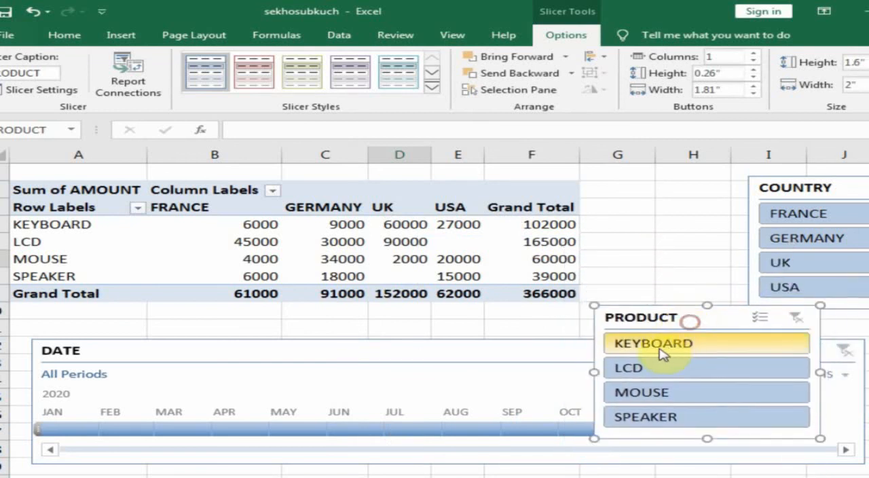
Filter the pivot table with the PRODUCT slicer by KEYBOARD, LCD, MOUSE and again LCD
{"action": "left_click", "coordinate": [656, 349]}
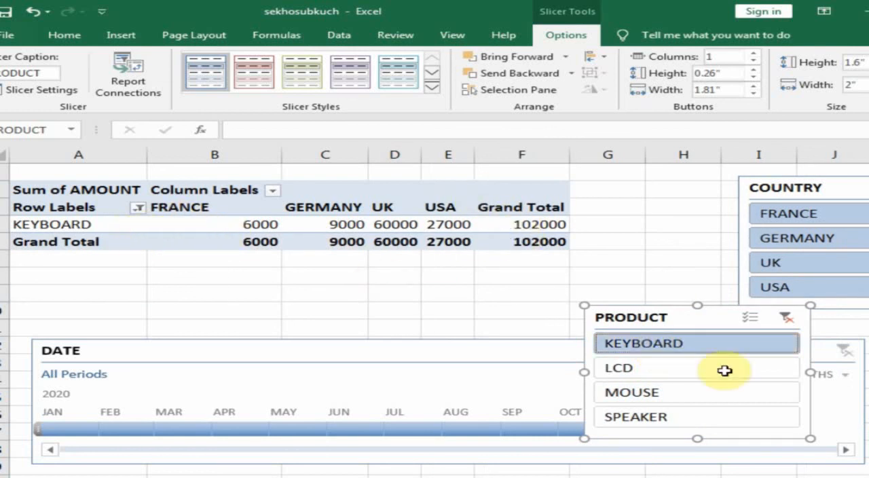
{"action": "left_click", "coordinate": [653, 369]}
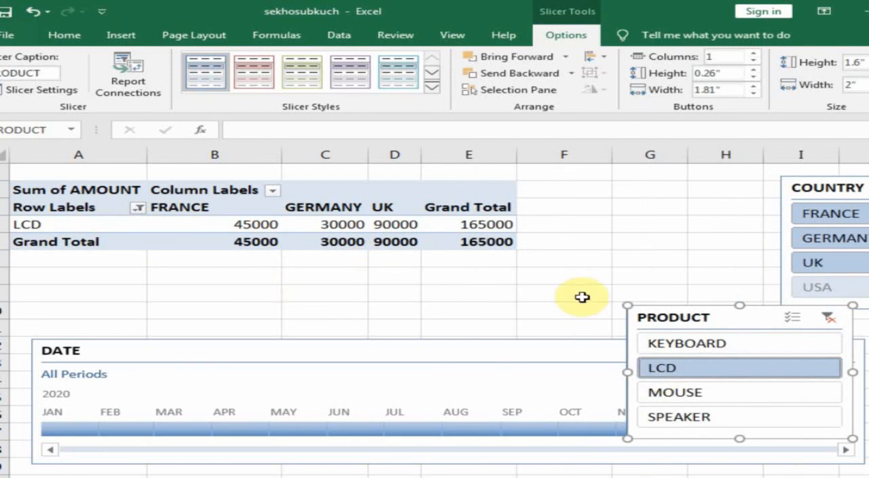
{"action": "left_click", "coordinate": [700, 394]}
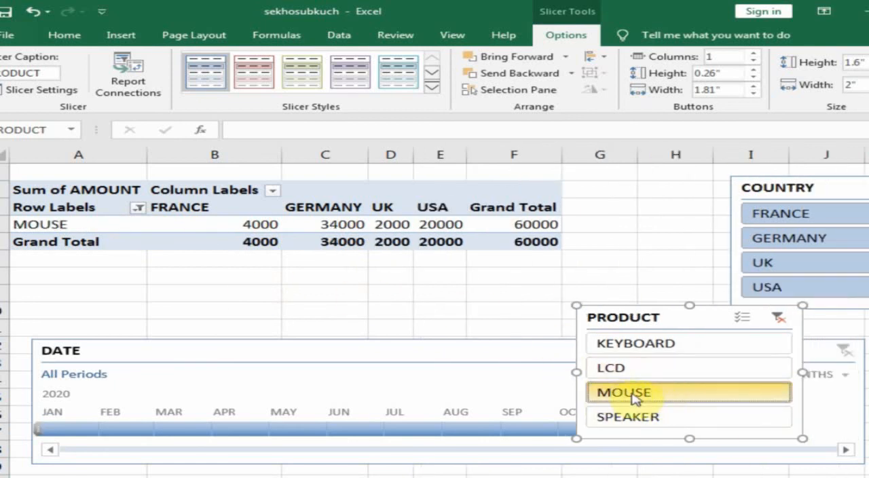
{"action": "left_click", "coordinate": [621, 366]}
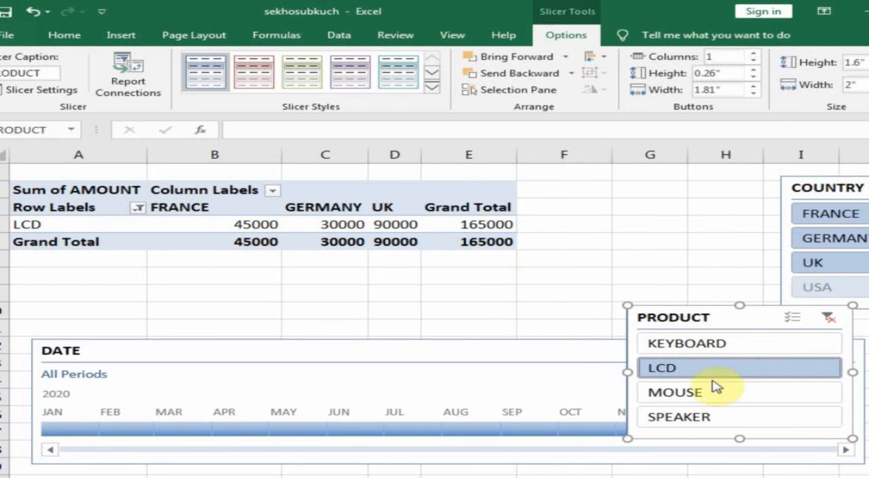
Filter the LCD sales with the DATE timeline by February and March 2020, and select March's LCD amount for GERMANY
{"action": "left_click", "coordinate": [136, 430]}
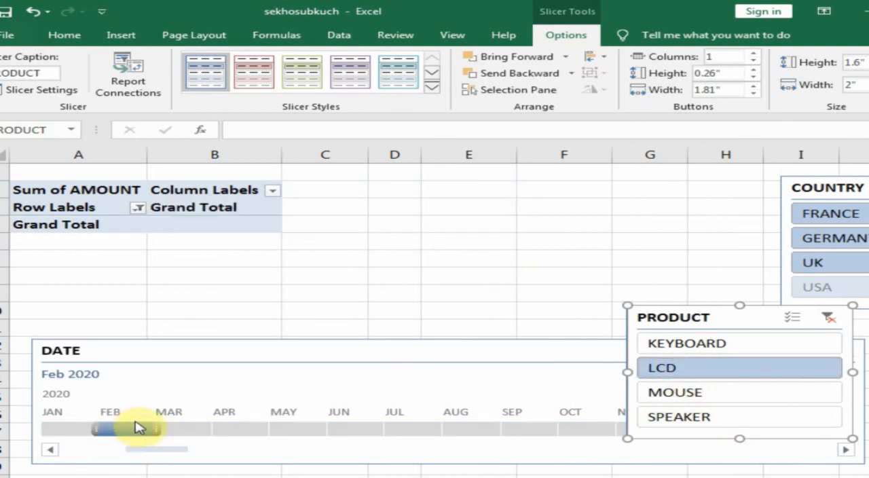
{"action": "left_click", "coordinate": [193, 429]}
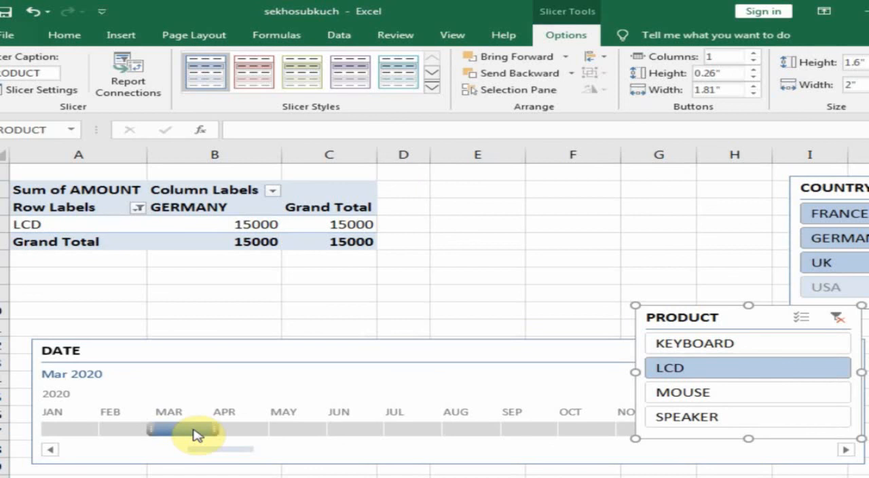
{"action": "left_click", "coordinate": [252, 229]}
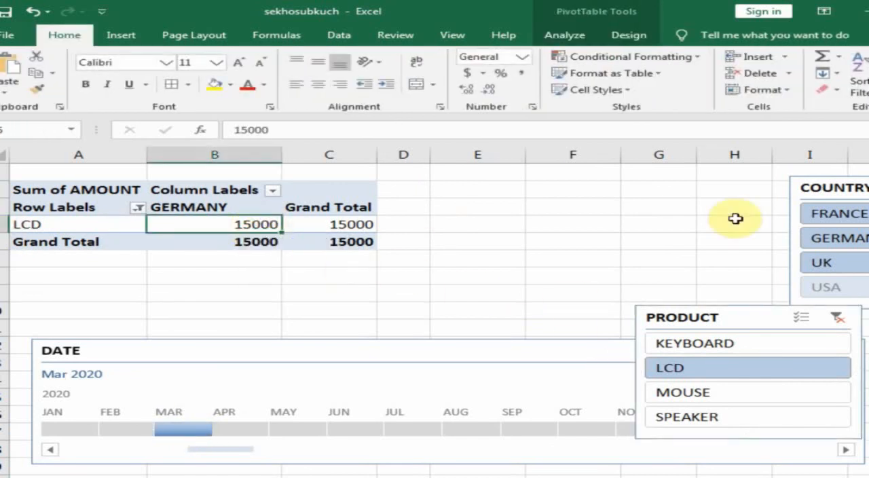
Move the PRODUCT slicer up next to the COUNTRY slicer and clear its filter
{"action": "left_click_drag", "start_coordinate": [699, 324], "coordinate": [614, 192]}
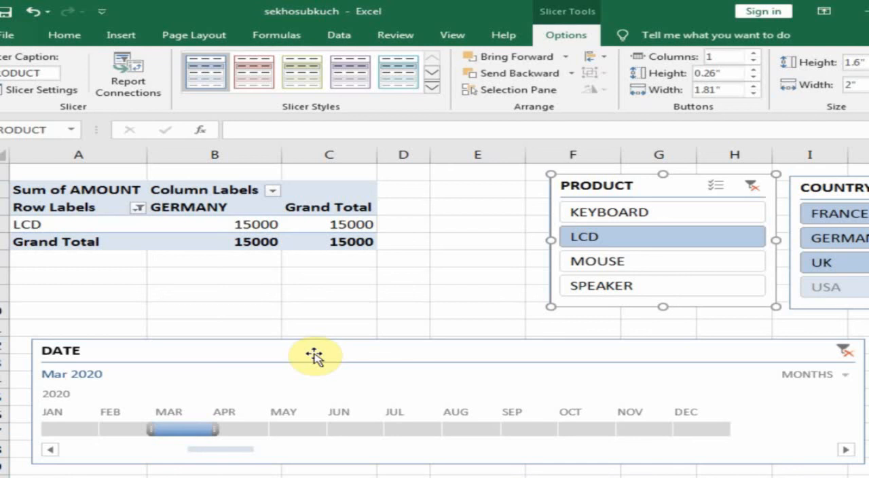
{"action": "left_click", "coordinate": [754, 185]}
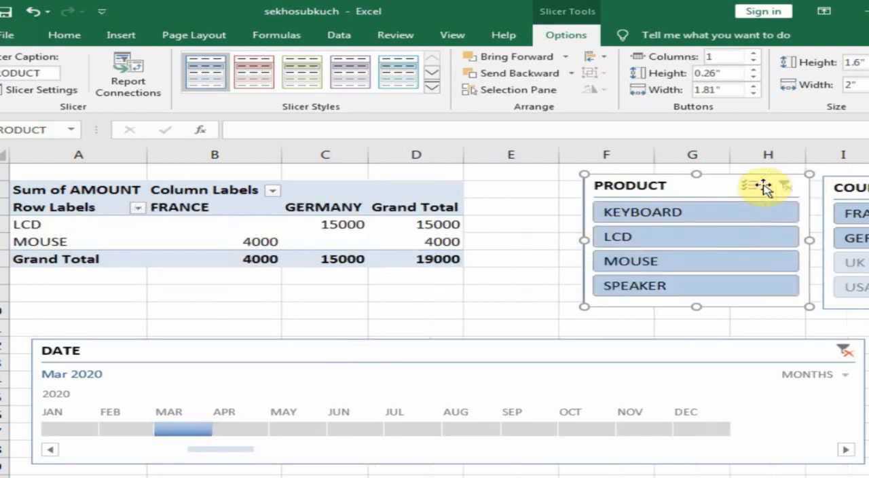